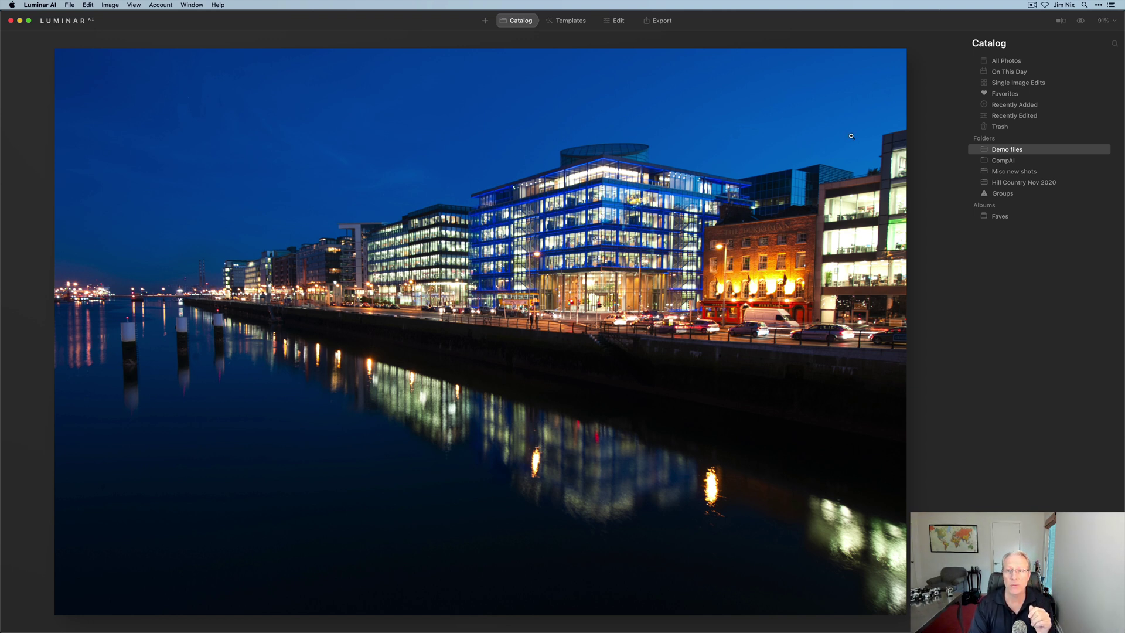
# Start editing the waterfront photo and select DSC_5980 copy.jpeg as a custom Sky AI image
pyautogui.click(618, 24)
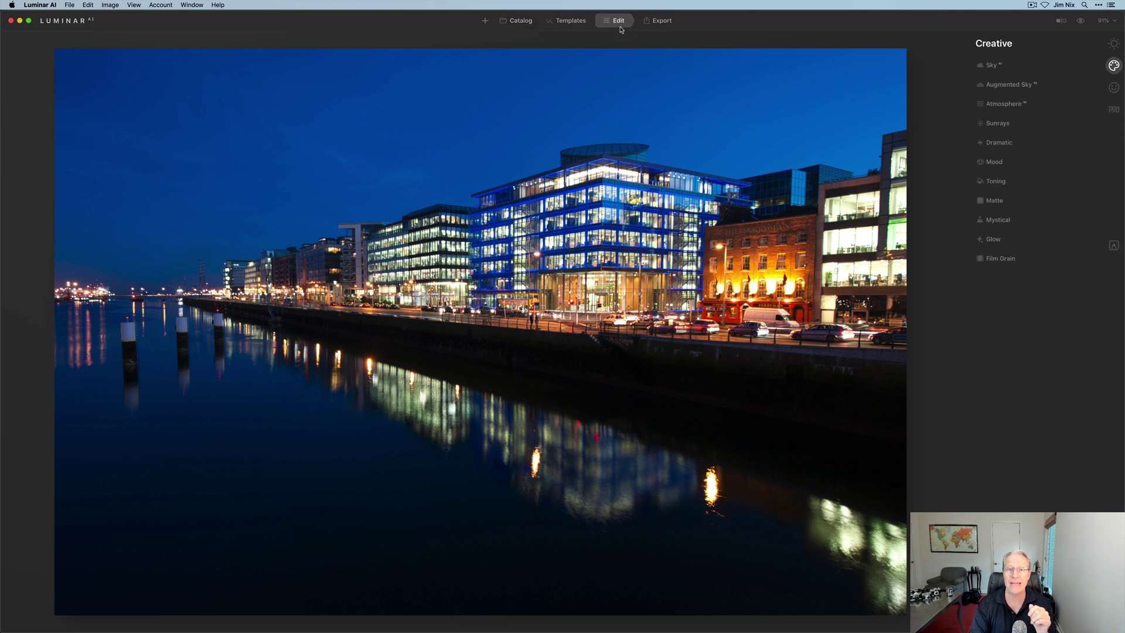
pyautogui.click(994, 65)
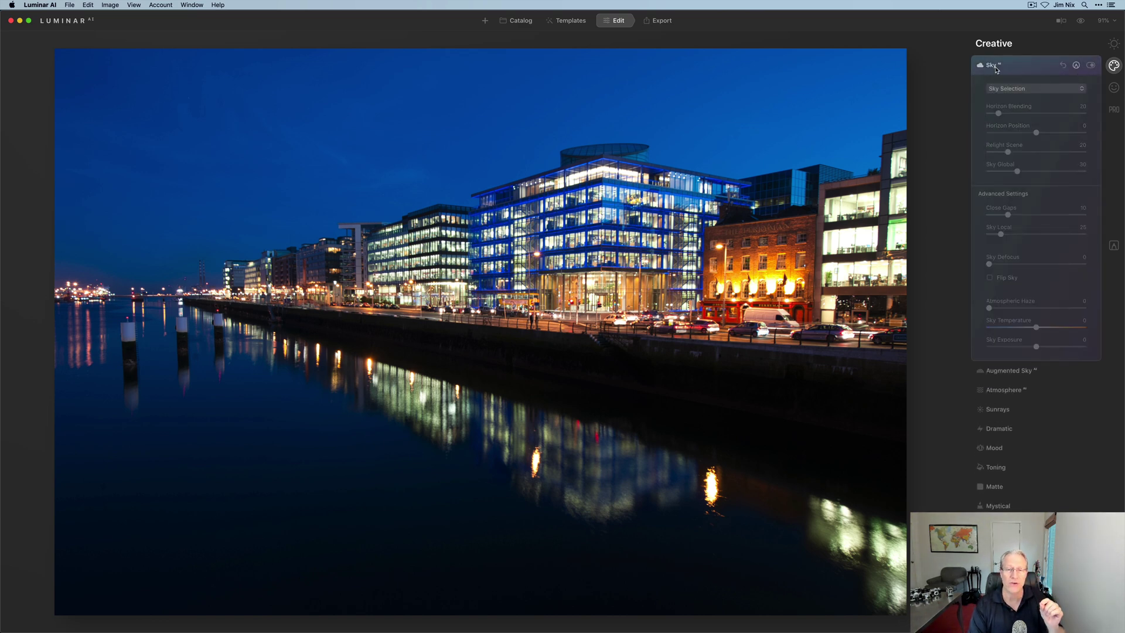
pyautogui.click(1014, 90)
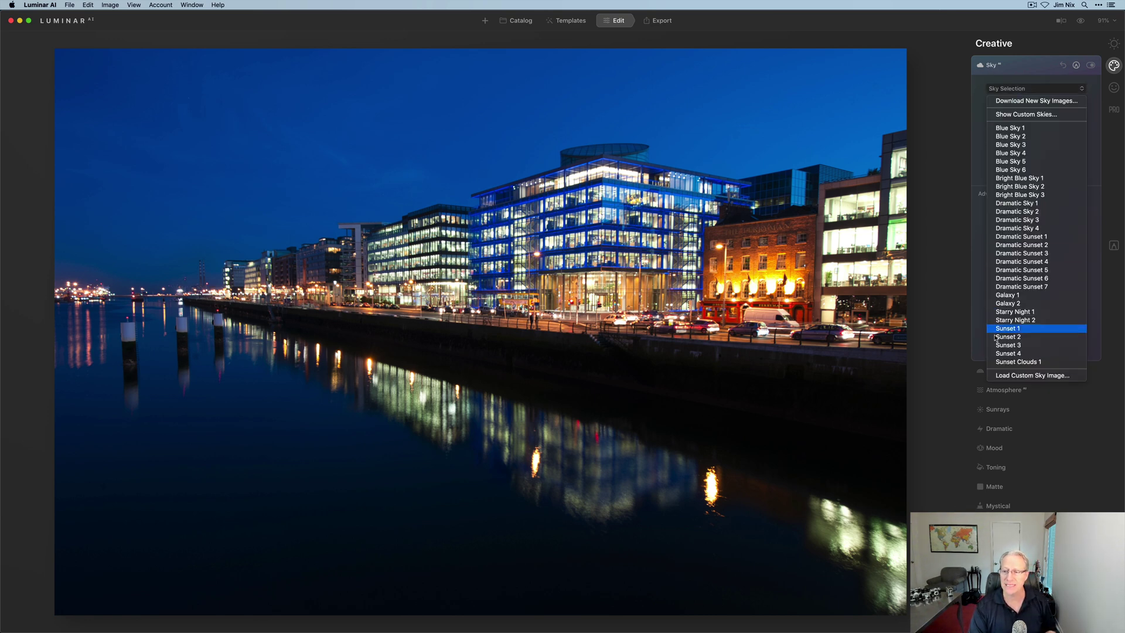
pyautogui.click(997, 375)
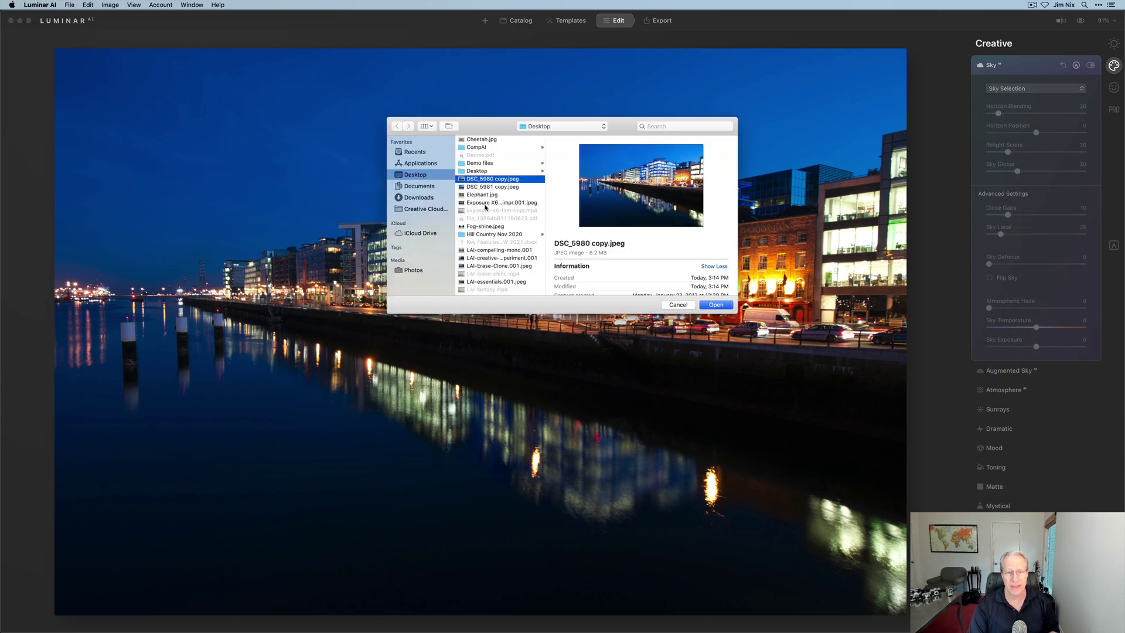
pyautogui.press('Down')
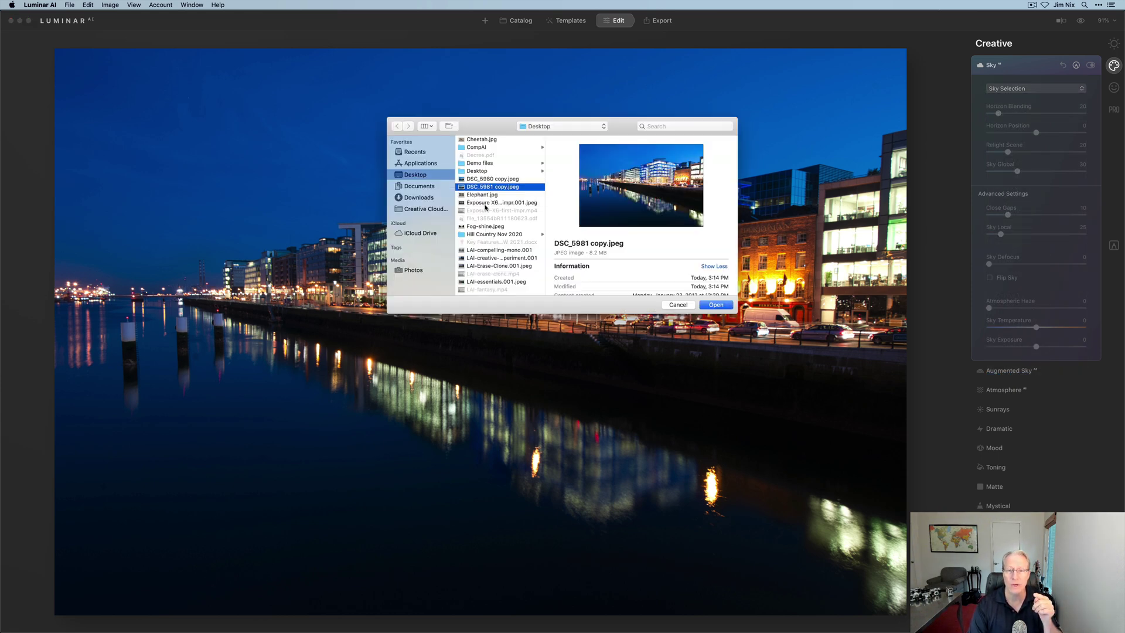
pyautogui.press('Up')
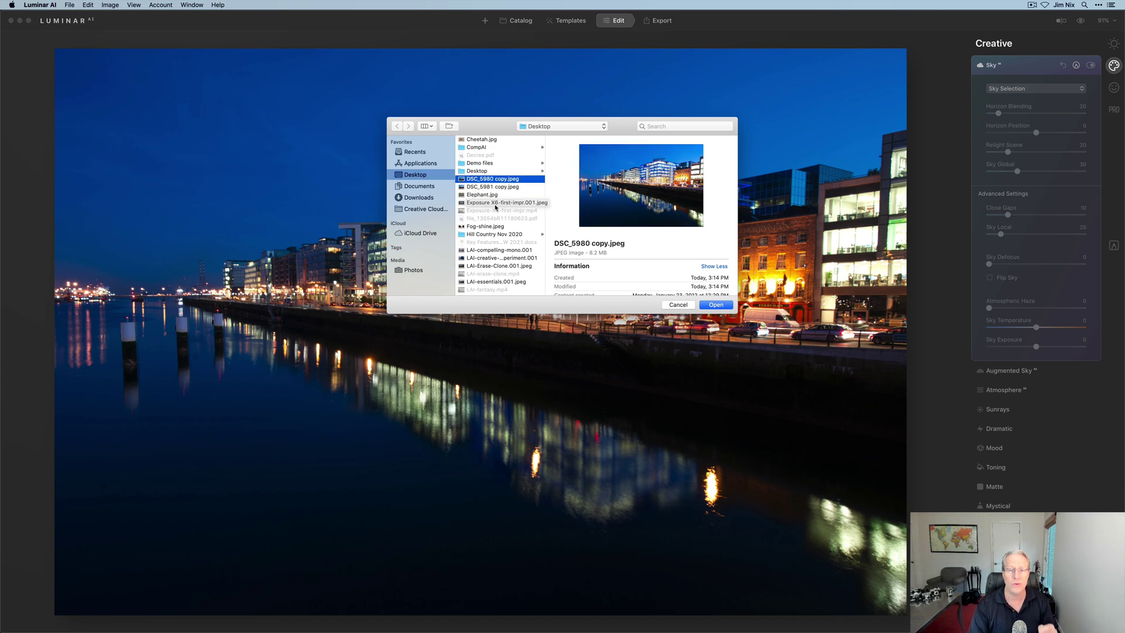
# Apply the DSC_5980 copy sky at Horizon Position -100, toggling Sky AI off and on to compare
pyautogui.click(717, 305)
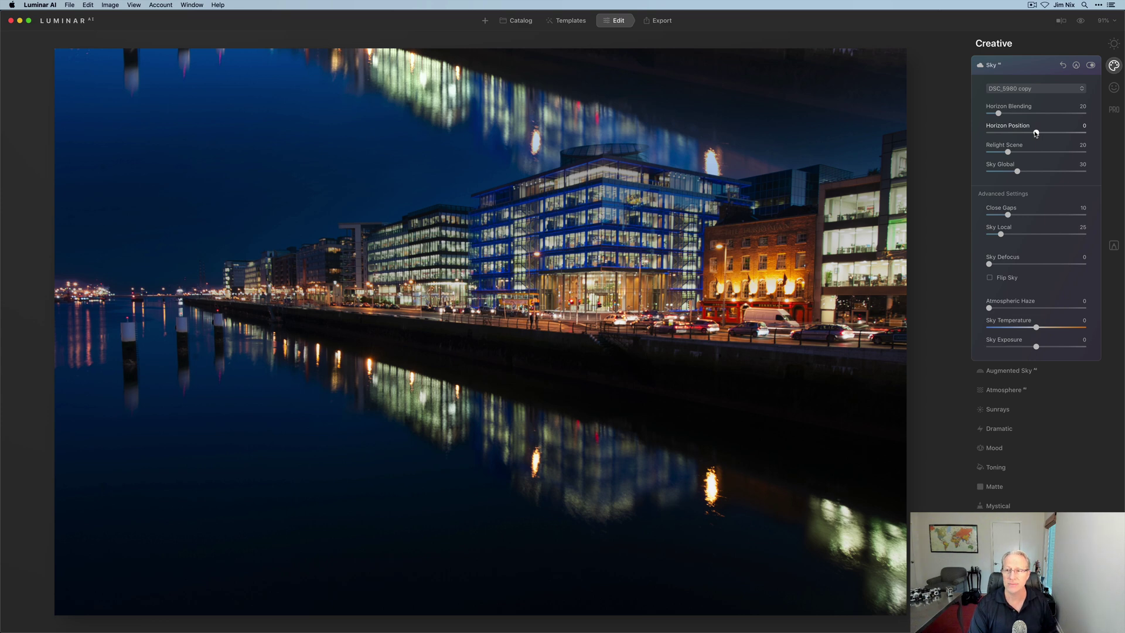
pyautogui.moveTo(1036, 133); pyautogui.dragTo(968, 133)
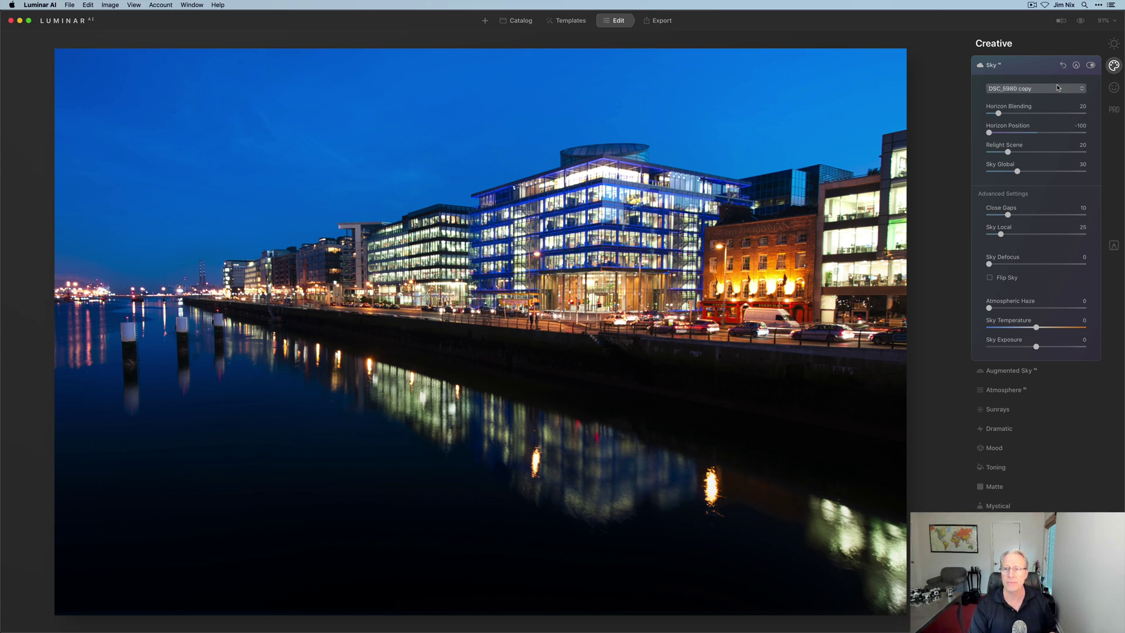
pyautogui.click(1091, 65)
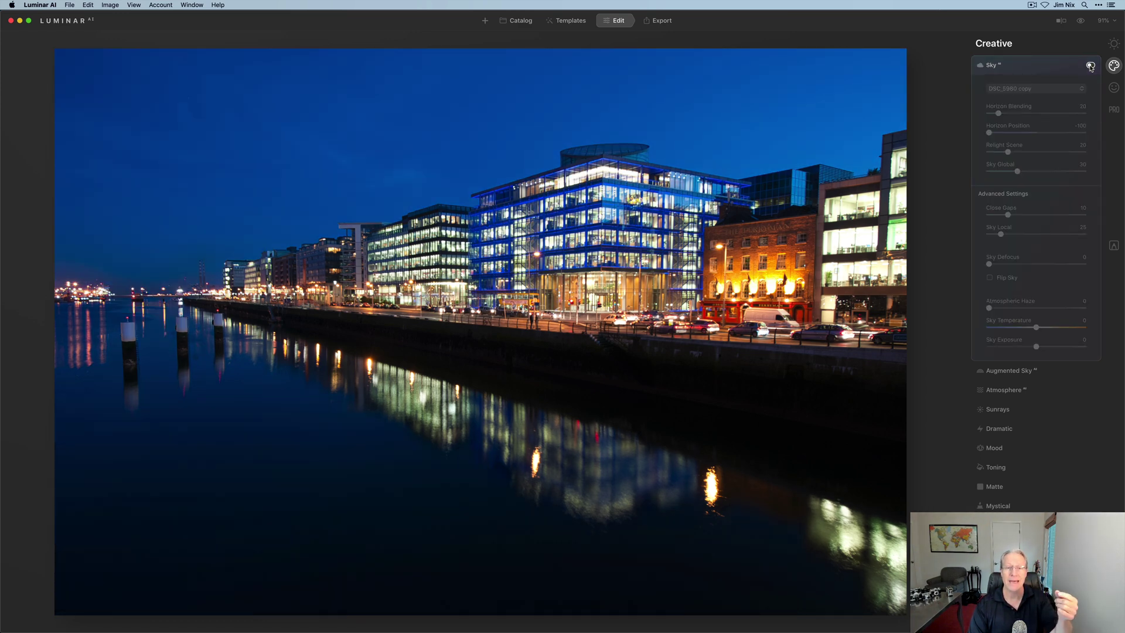
pyautogui.click(1090, 66)
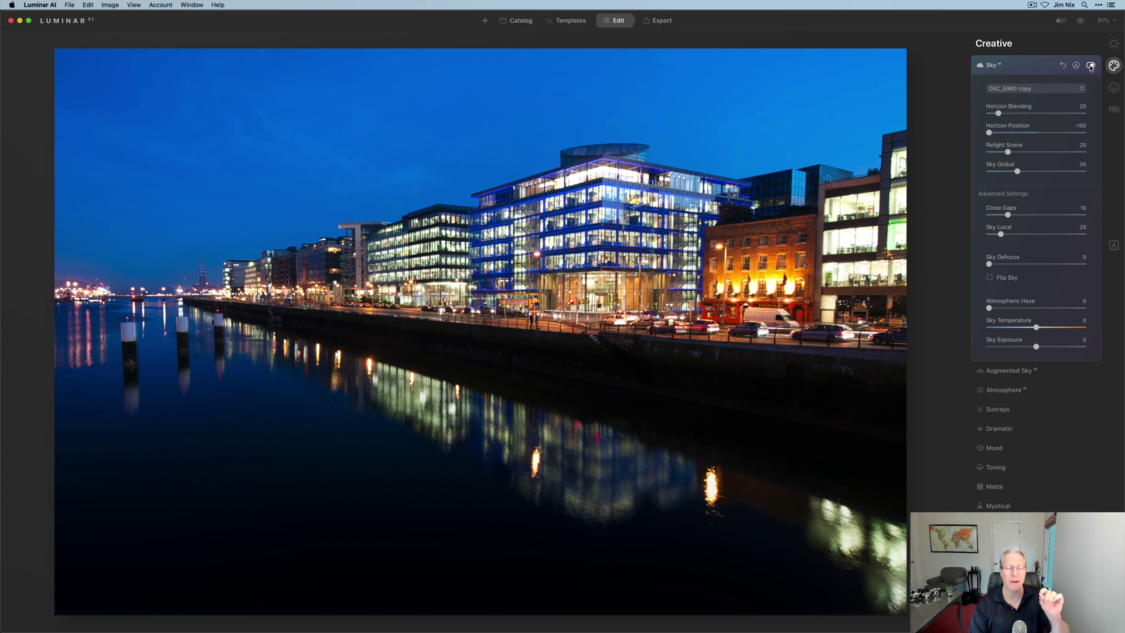
pyautogui.click(1091, 65)
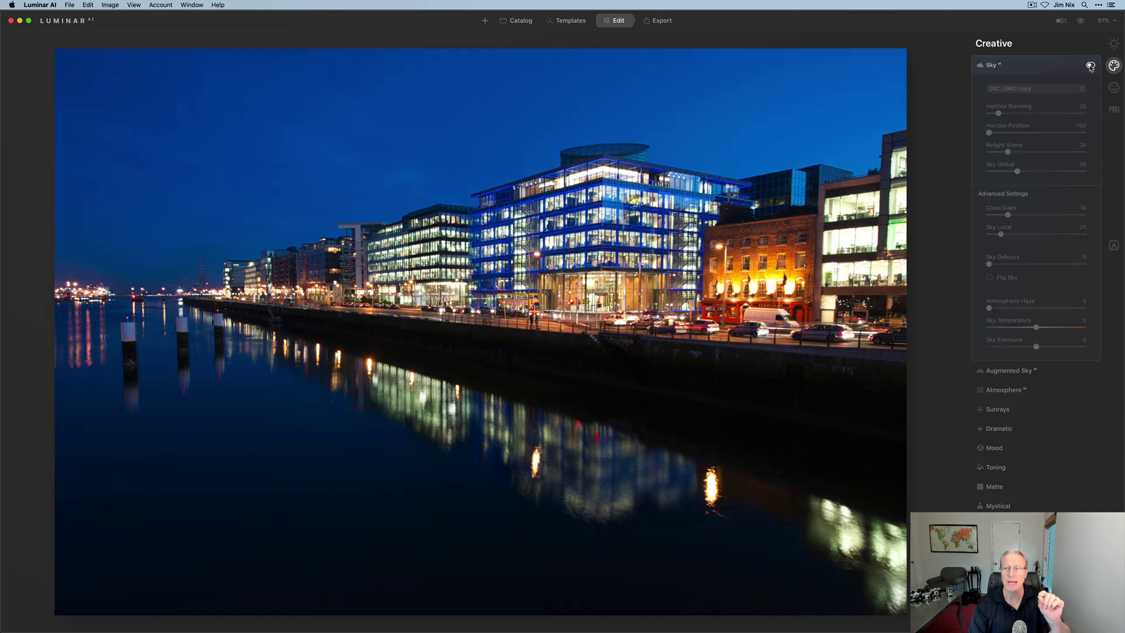
pyautogui.click(1091, 66)
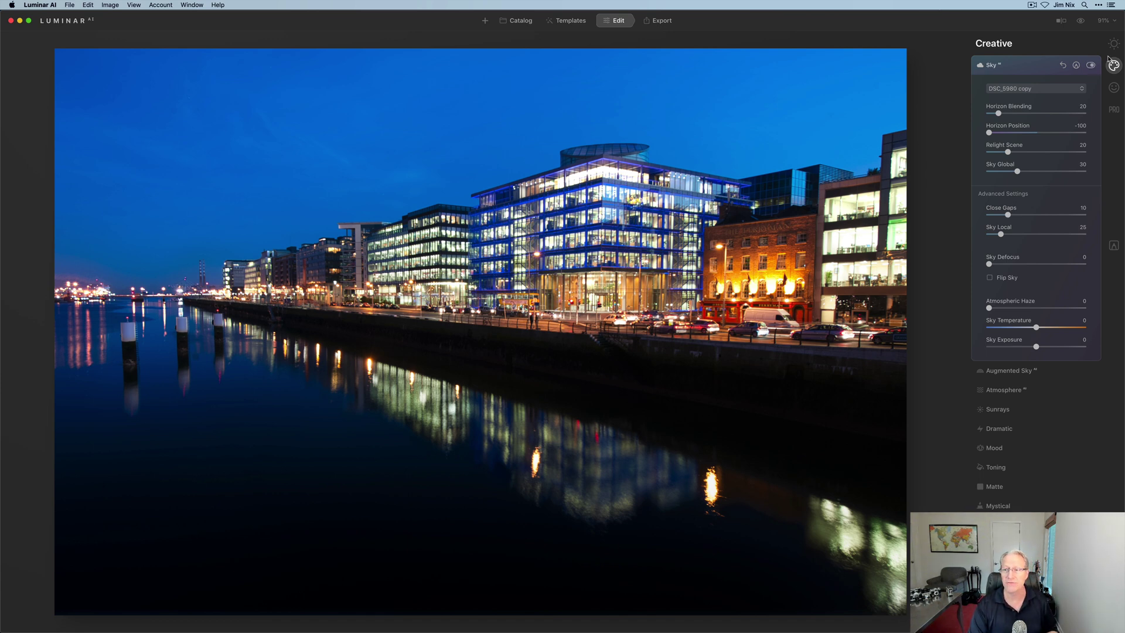
# Add a Local Masking Texture layer using DSC_5981 copy.jpeg, then hide it to compare
pyautogui.click(1114, 246)
pyautogui.click(1089, 46)
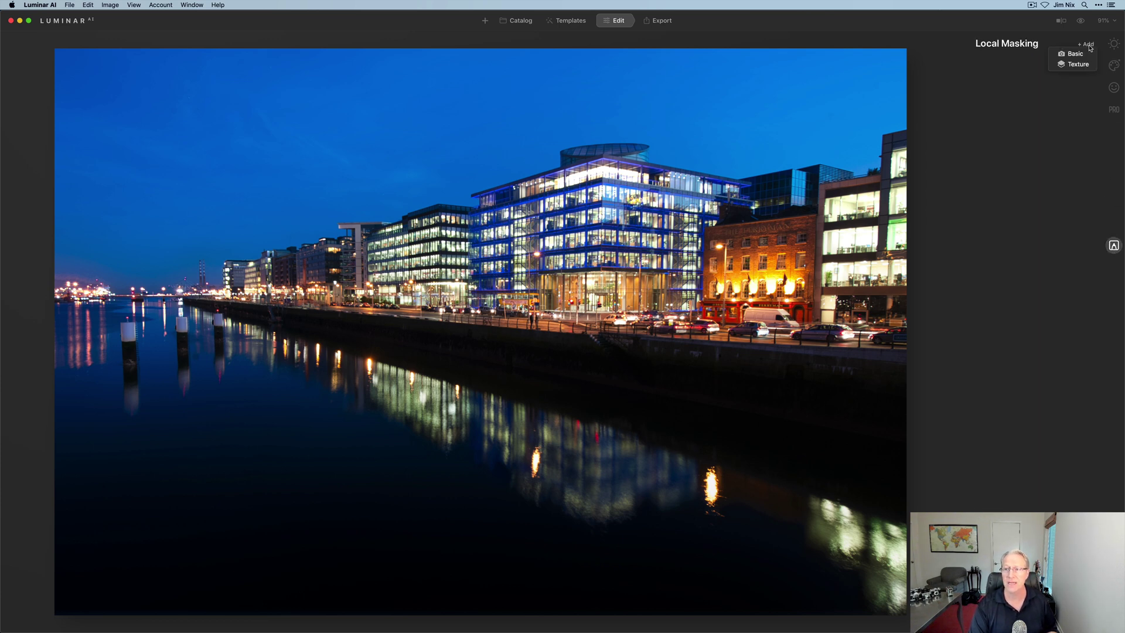
pyautogui.click(1077, 68)
pyautogui.click(1035, 202)
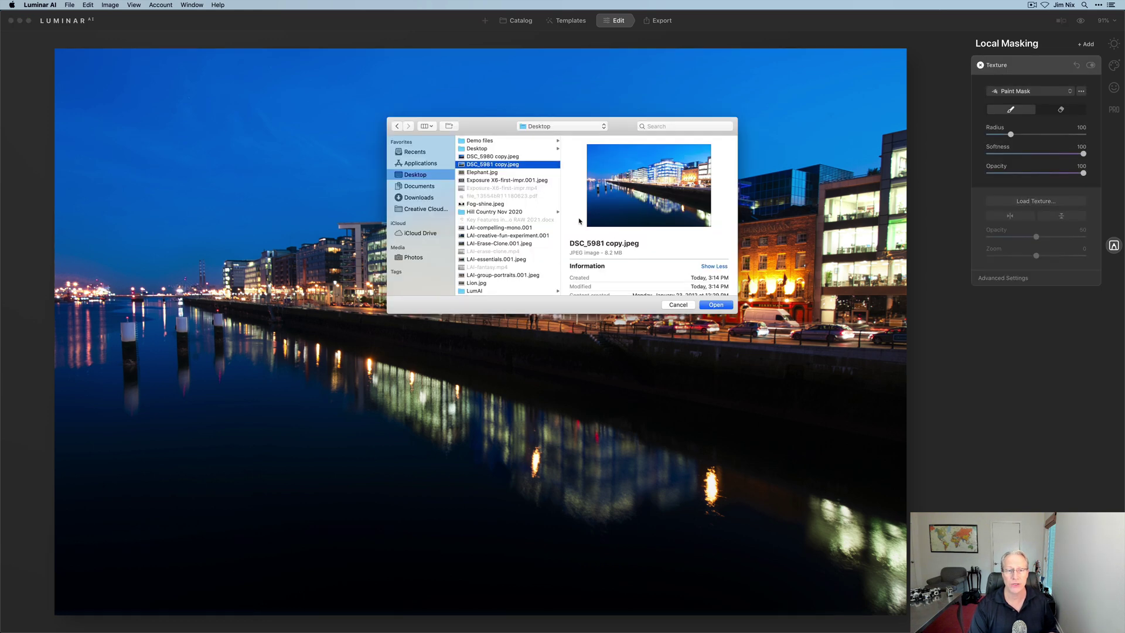
pyautogui.click(717, 305)
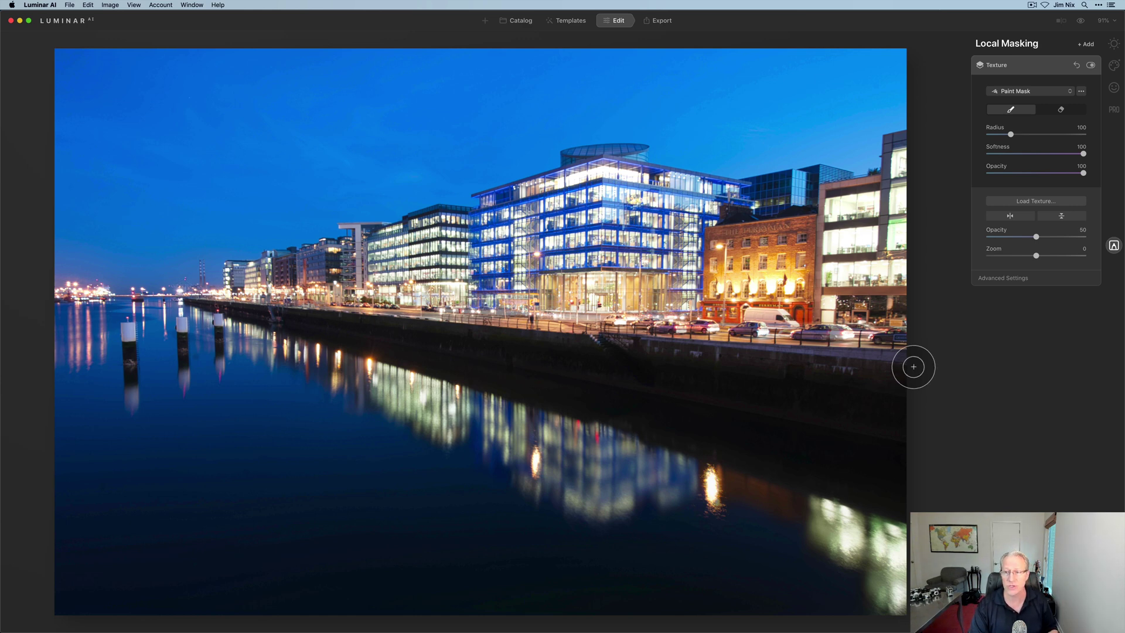
pyautogui.click(1091, 65)
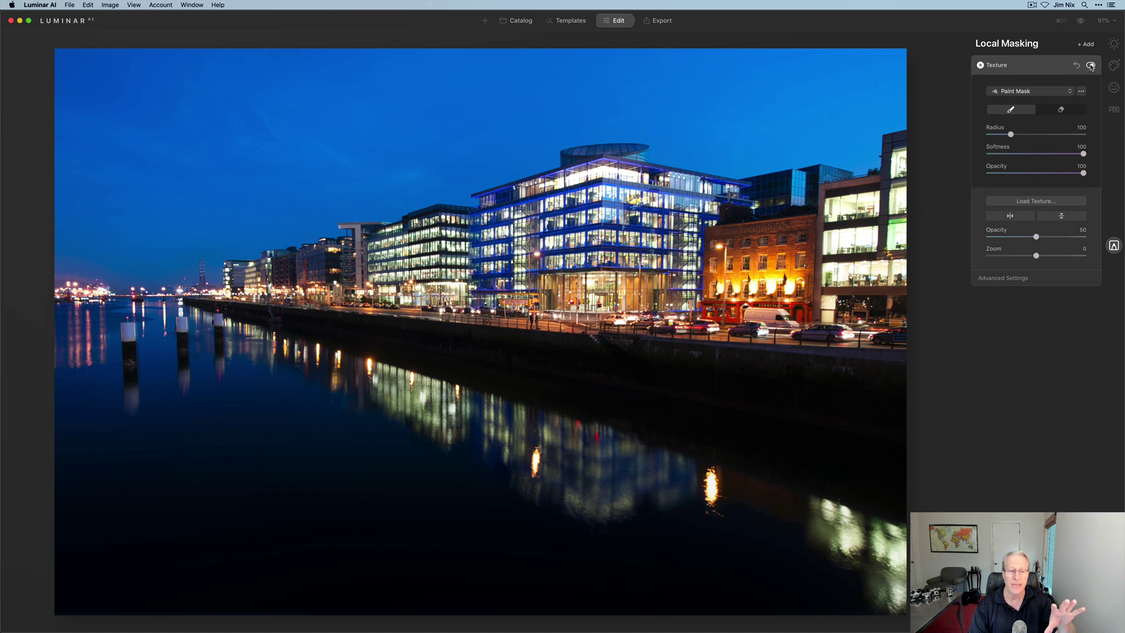
# Re-enable the Texture layer and give it a gradient mask over the water, tilted along the quay
pyautogui.click(1092, 66)
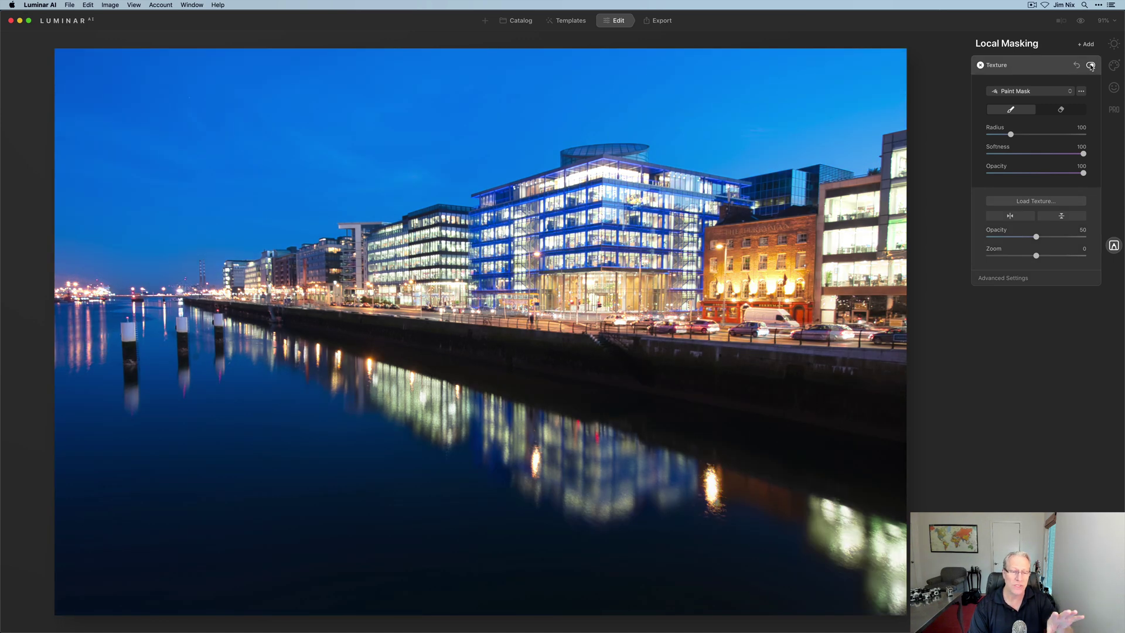
pyautogui.click(1032, 91)
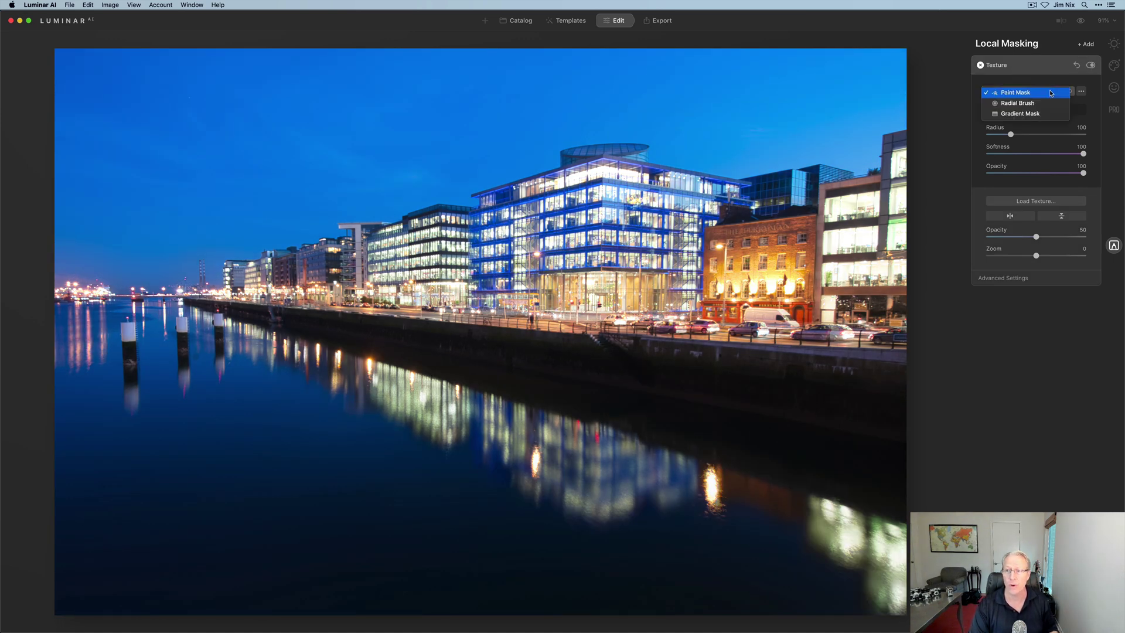
pyautogui.click(1027, 113)
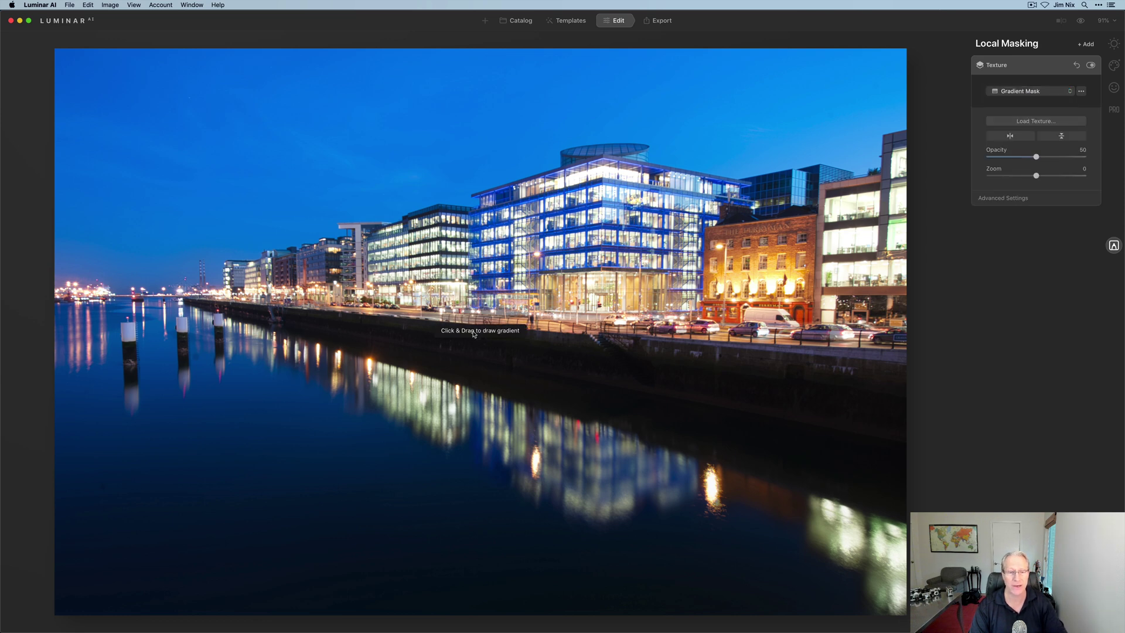
pyautogui.moveTo(435, 396); pyautogui.dragTo(439, 366)
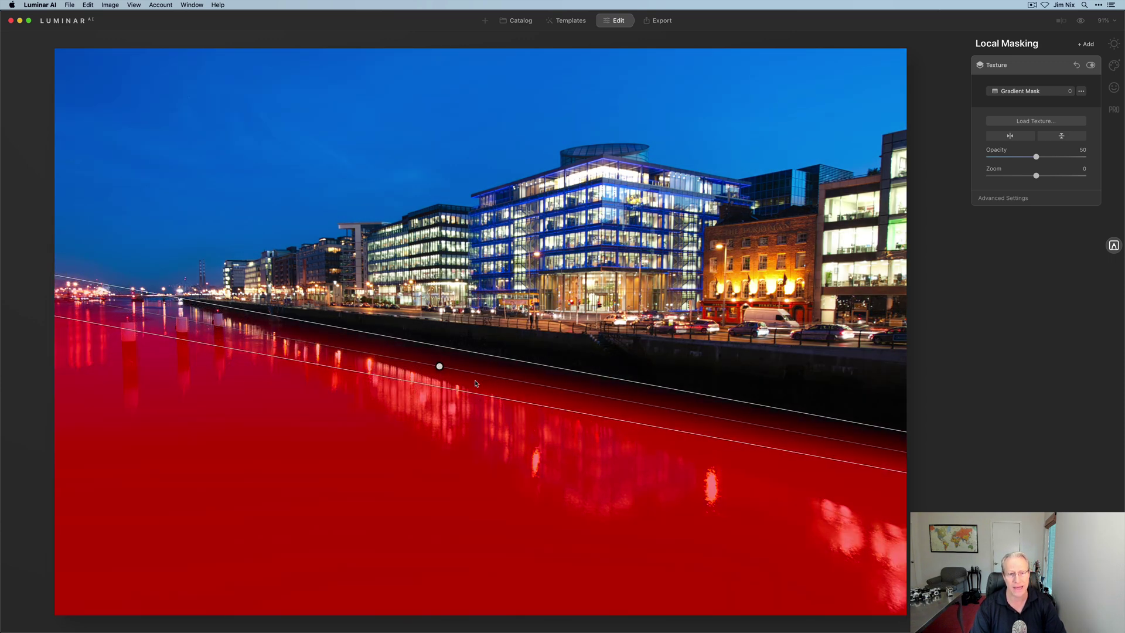
pyautogui.moveTo(508, 378); pyautogui.dragTo(514, 349)
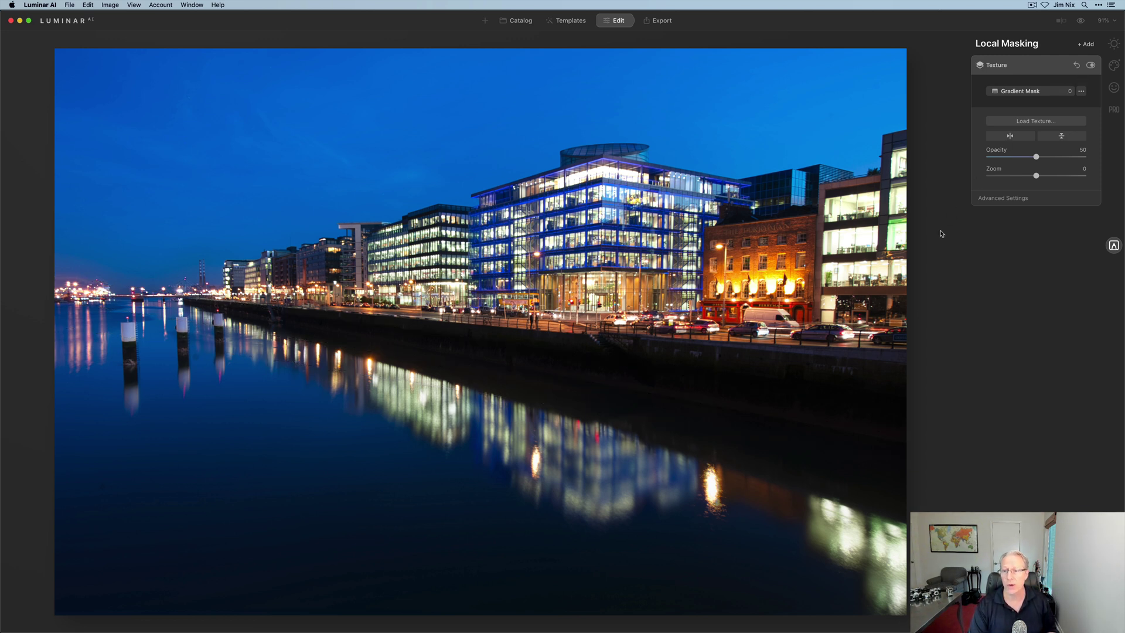
pyautogui.click(1091, 66)
pyautogui.click(1090, 65)
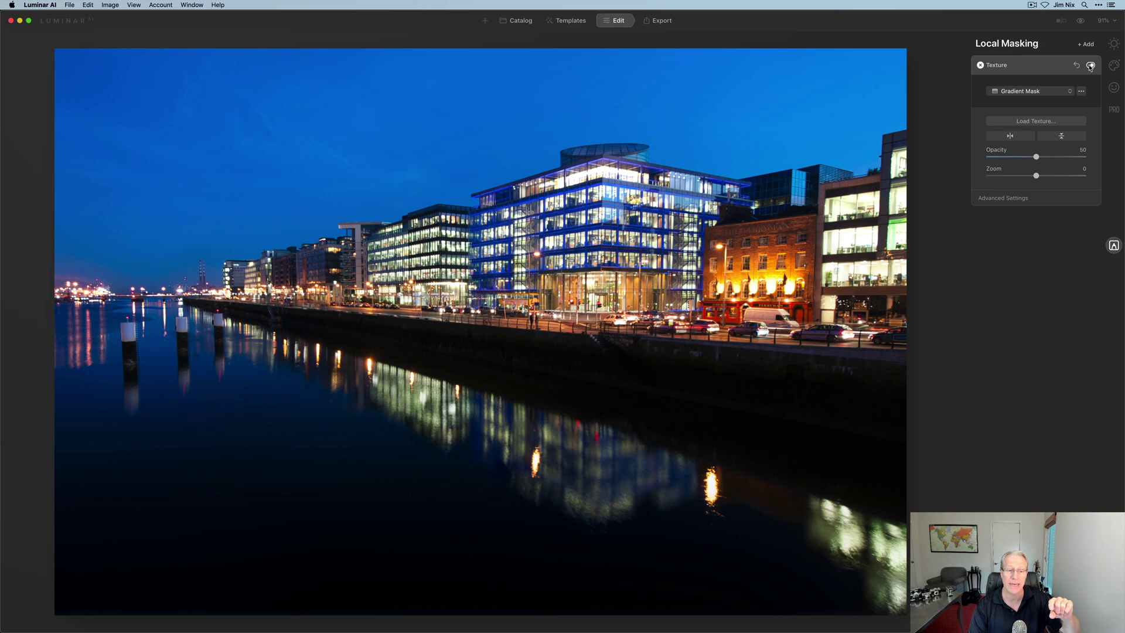
pyautogui.click(1090, 66)
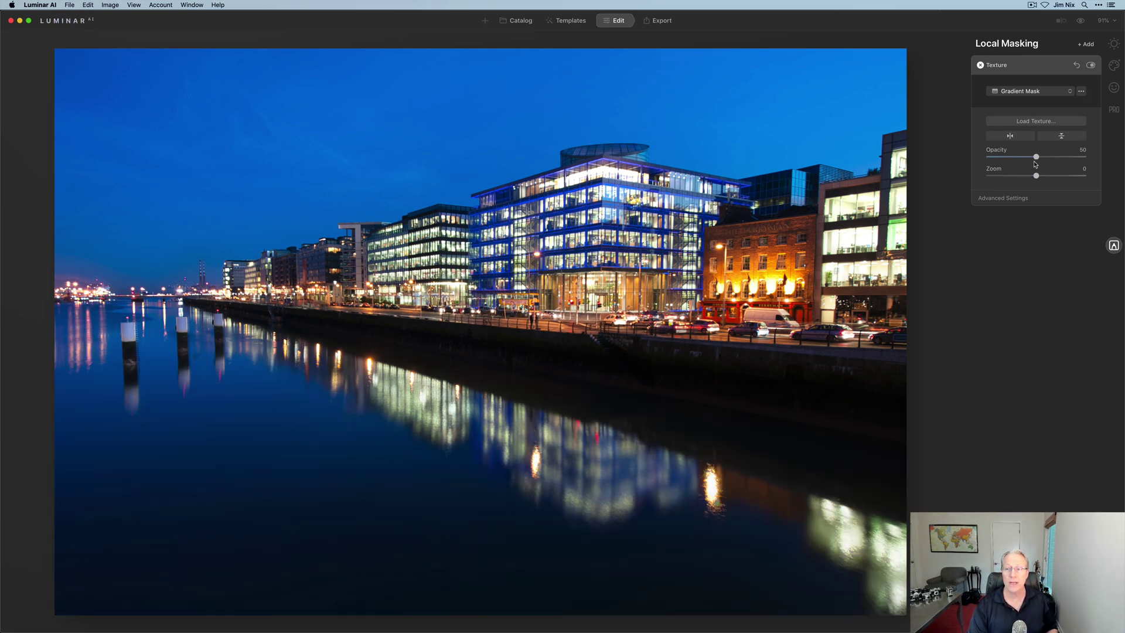
pyautogui.moveTo(1038, 159); pyautogui.dragTo(1093, 159)
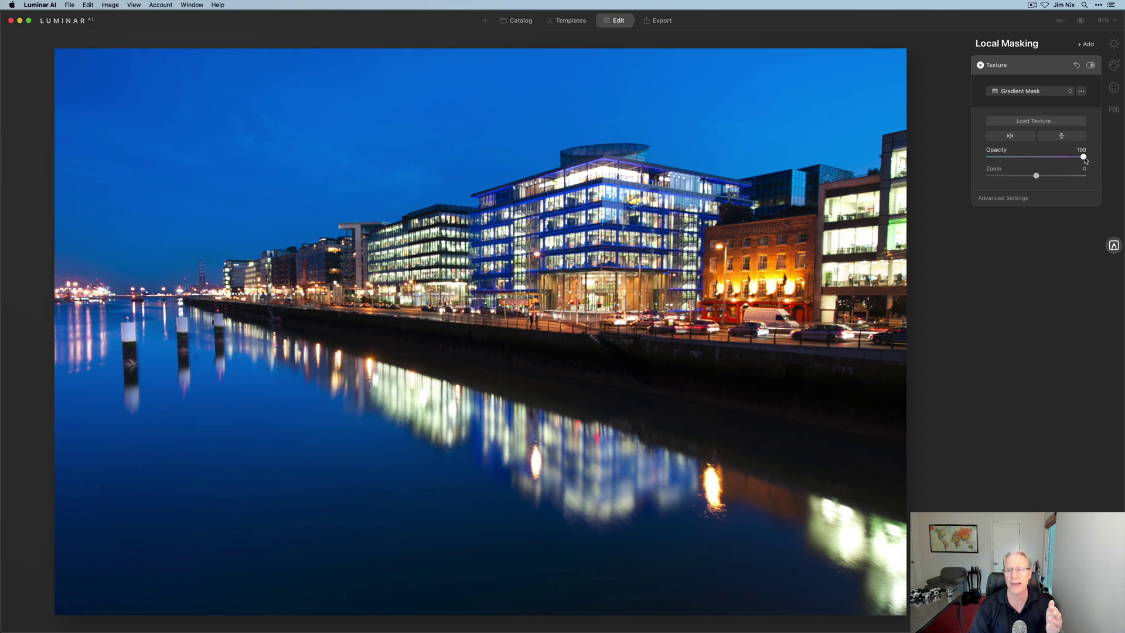
pyautogui.moveTo(1084, 157); pyautogui.dragTo(1060, 158)
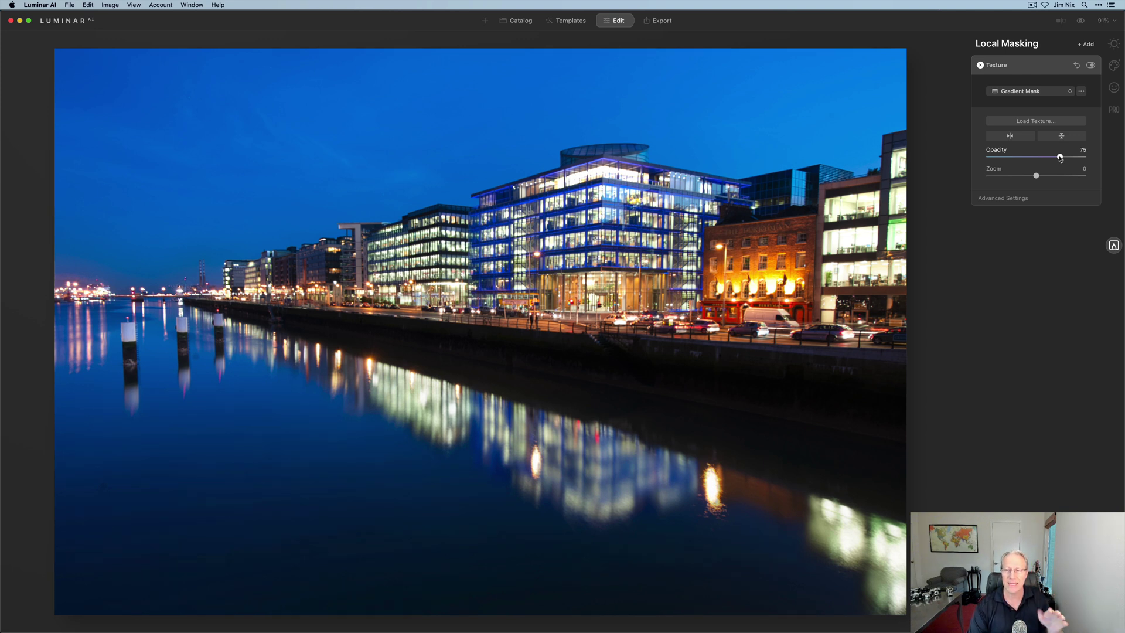
pyautogui.moveTo(1061, 158); pyautogui.dragTo(1053, 159)
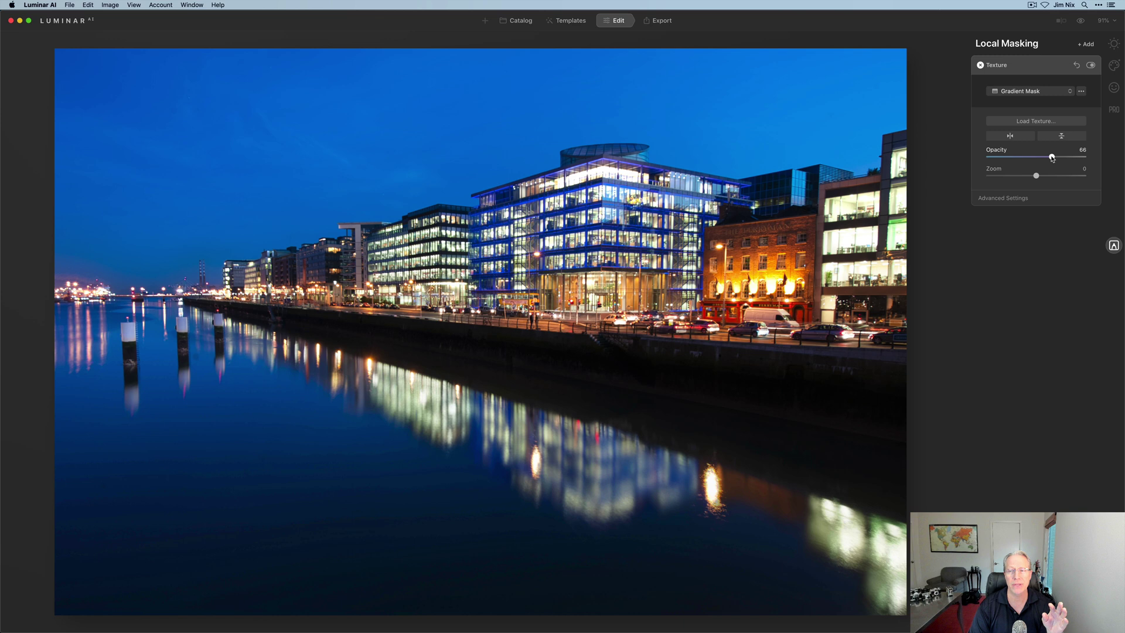
pyautogui.doubleClick(1000, 153)
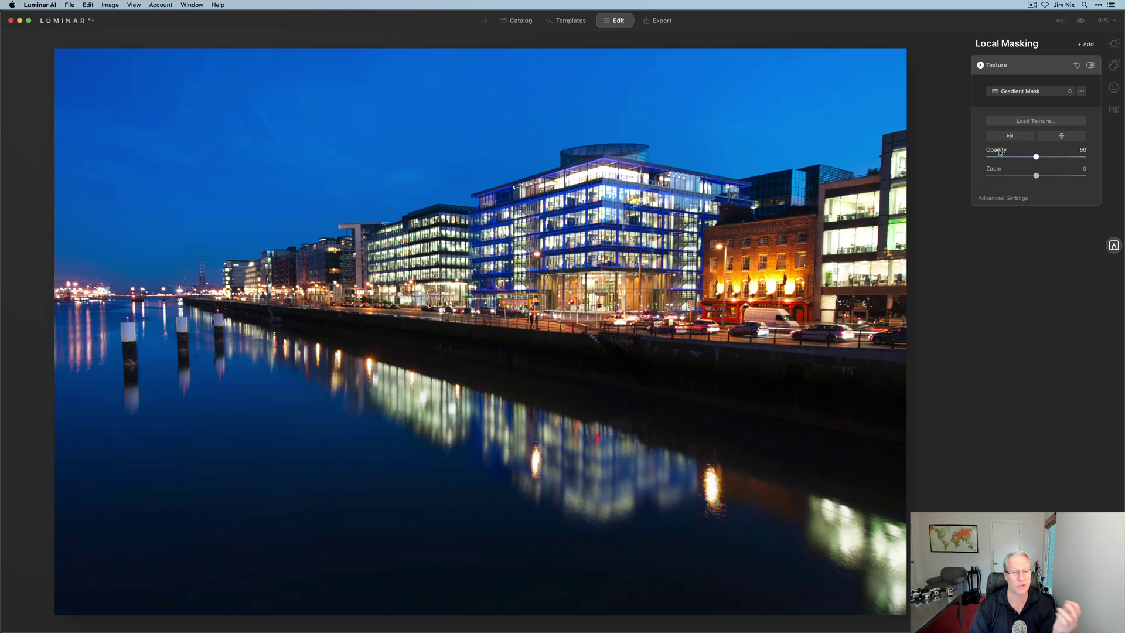
pyautogui.click(1090, 66)
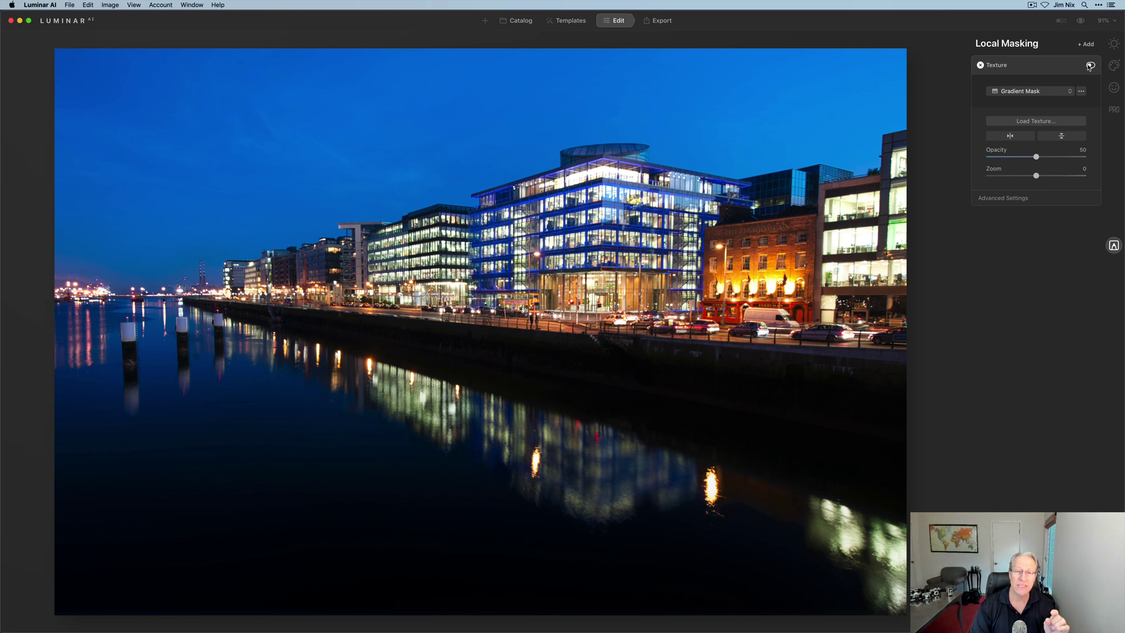
pyautogui.moveTo(640, 224)
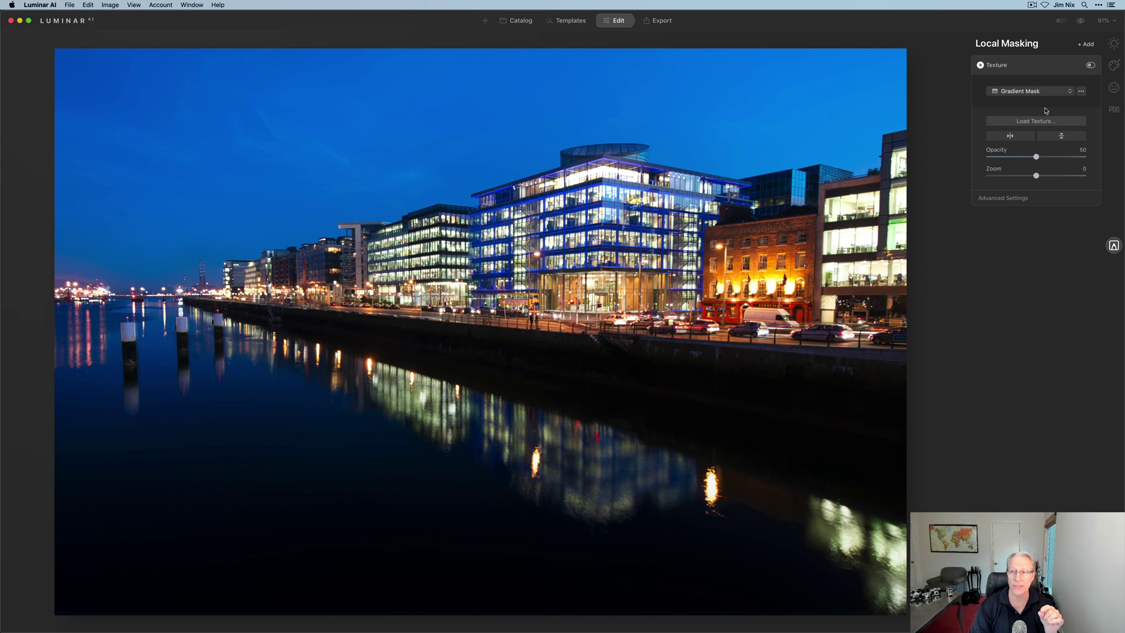
pyautogui.click(1091, 66)
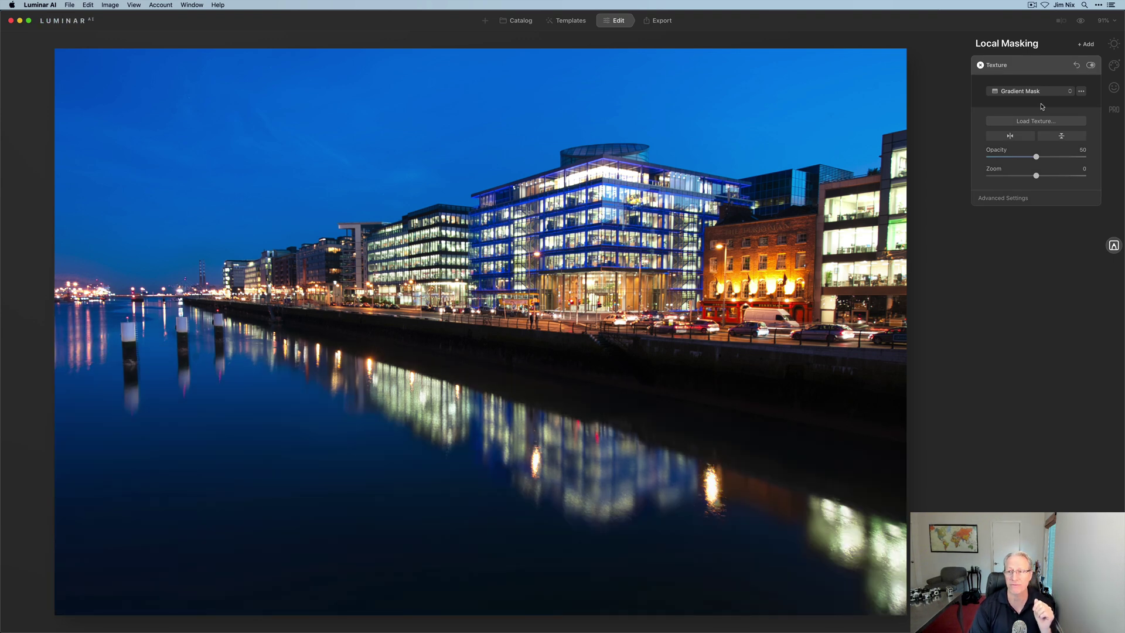
# Raise the Texture opacity to about 63, comparing against the original photo and back
pyautogui.moveTo(1036, 157); pyautogui.dragTo(1050, 158)
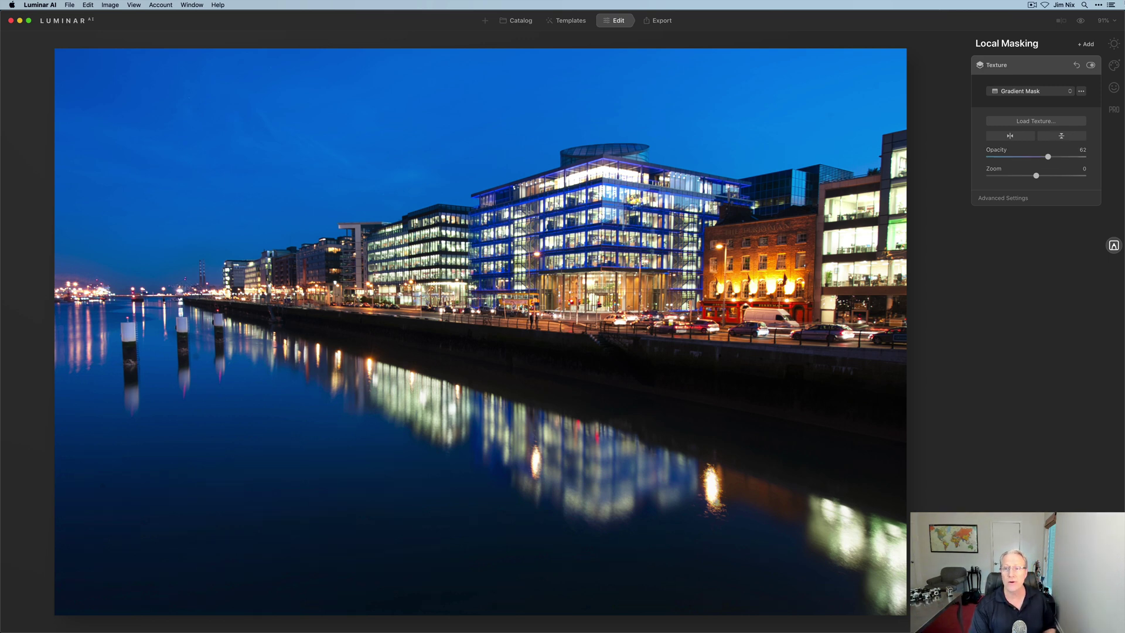
pyautogui.click(1080, 21)
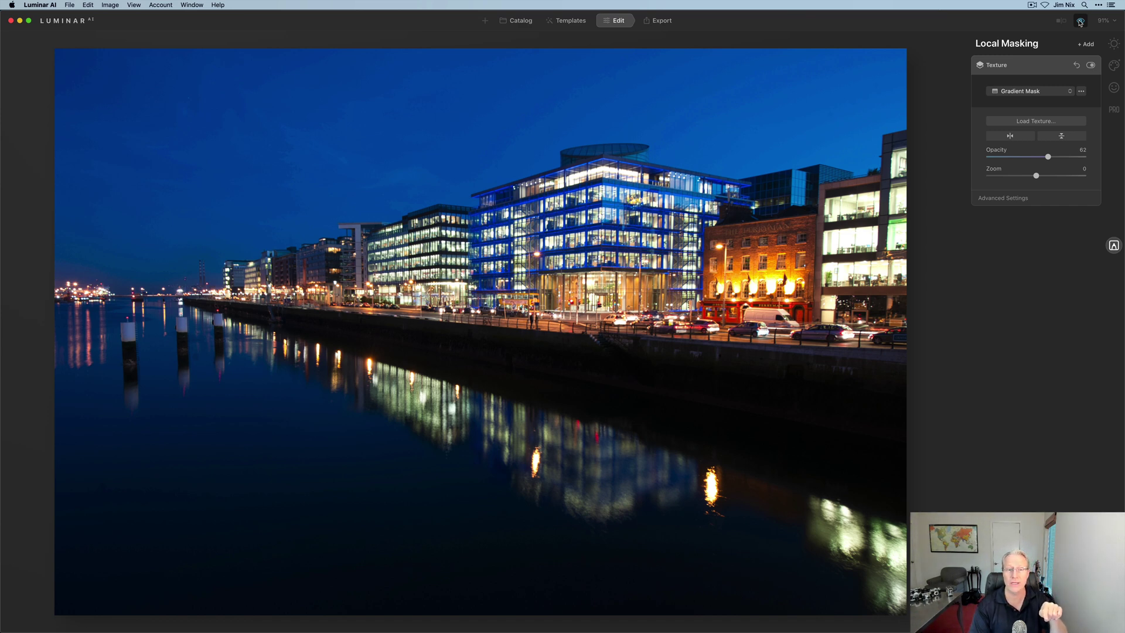
pyautogui.click(1080, 21)
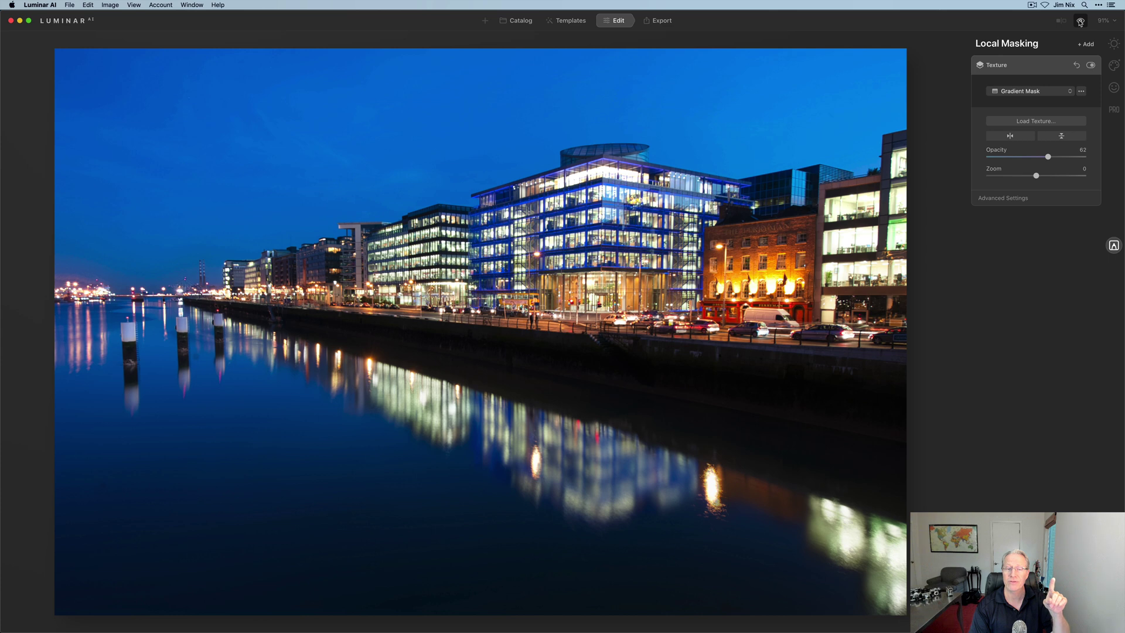